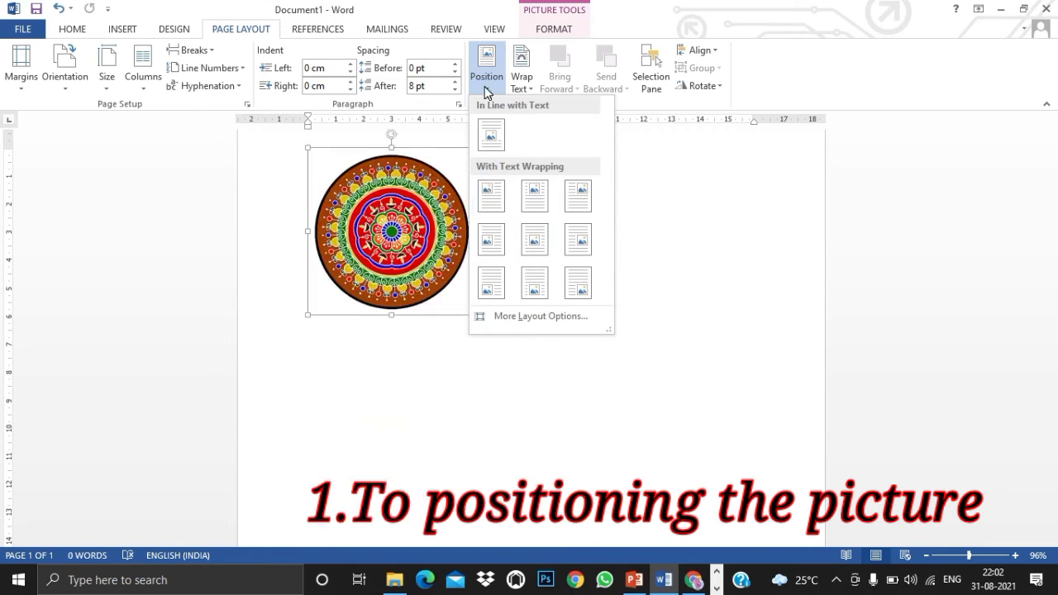
Position the picture in the middle centre of the page with text wrapping, and show the Size Group slide in PowerPoint.
click(537, 241)
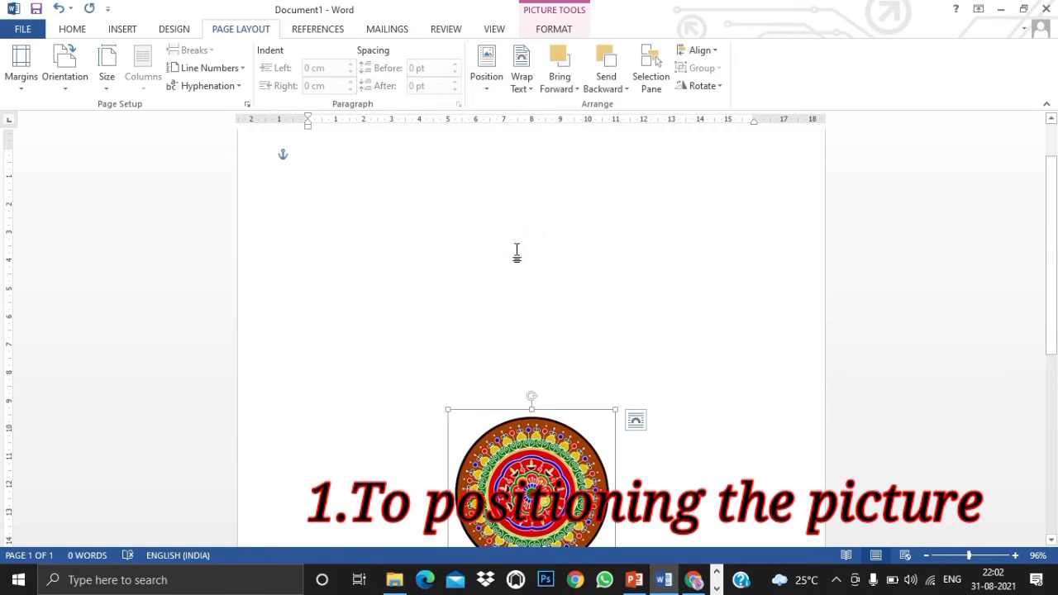
click(637, 580)
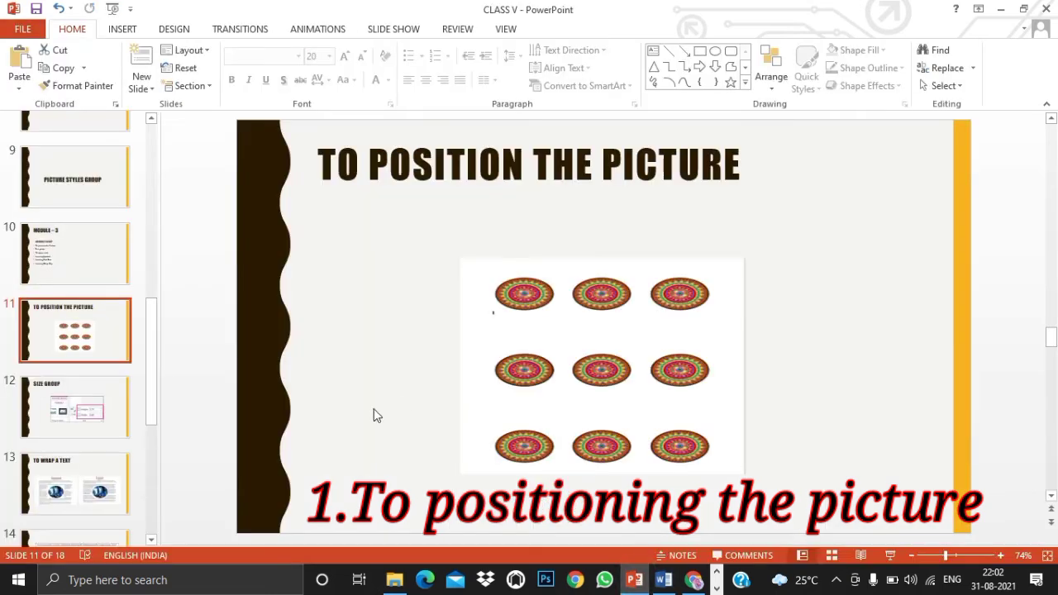
click(92, 396)
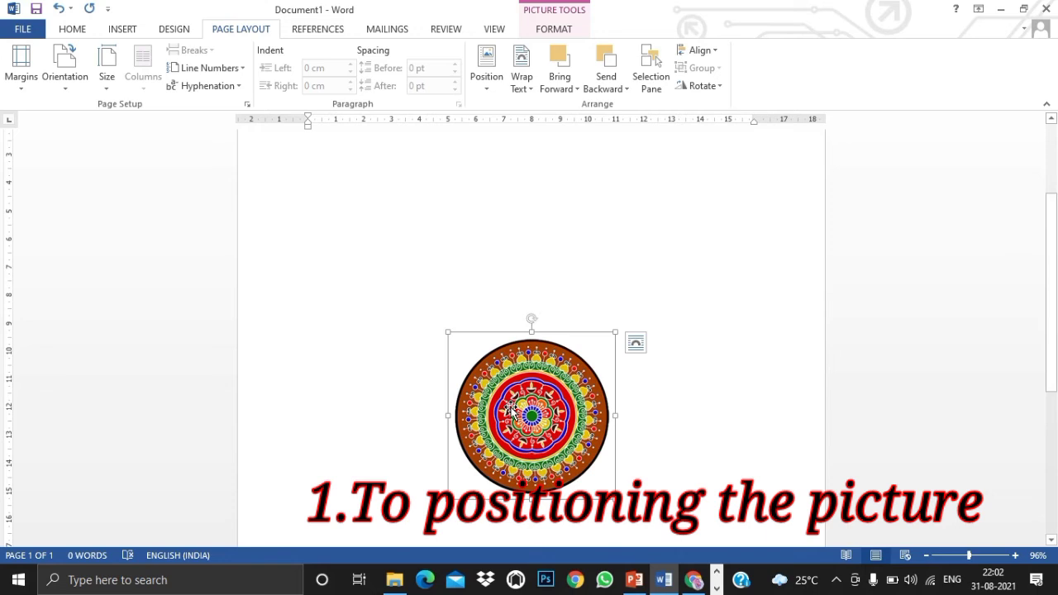
Crop the picture in the Word document to its central motif, about 3.12 cm high and 2.81 cm wide.
click(550, 35)
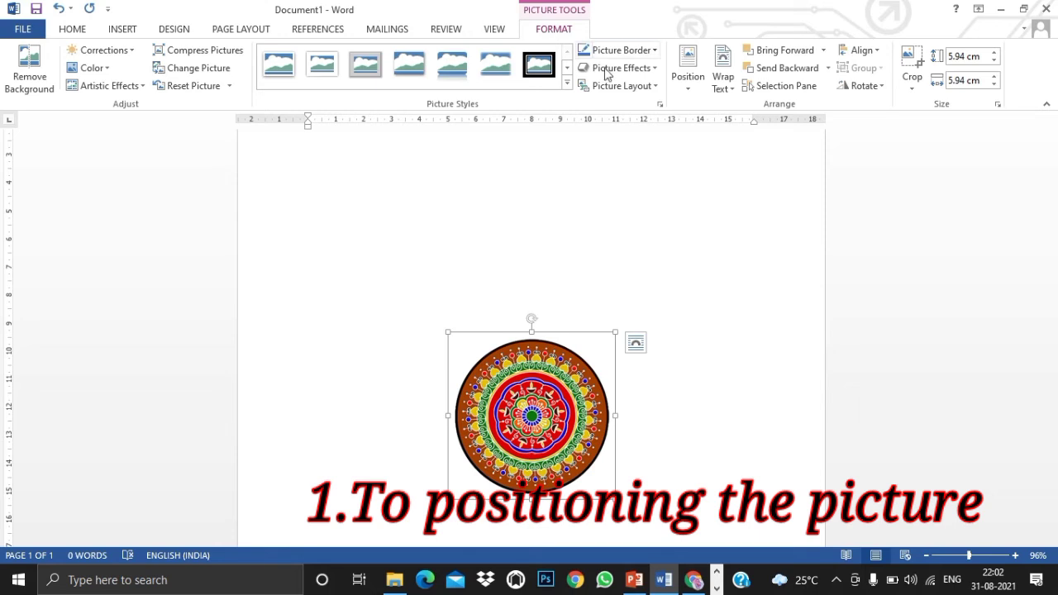
click(913, 82)
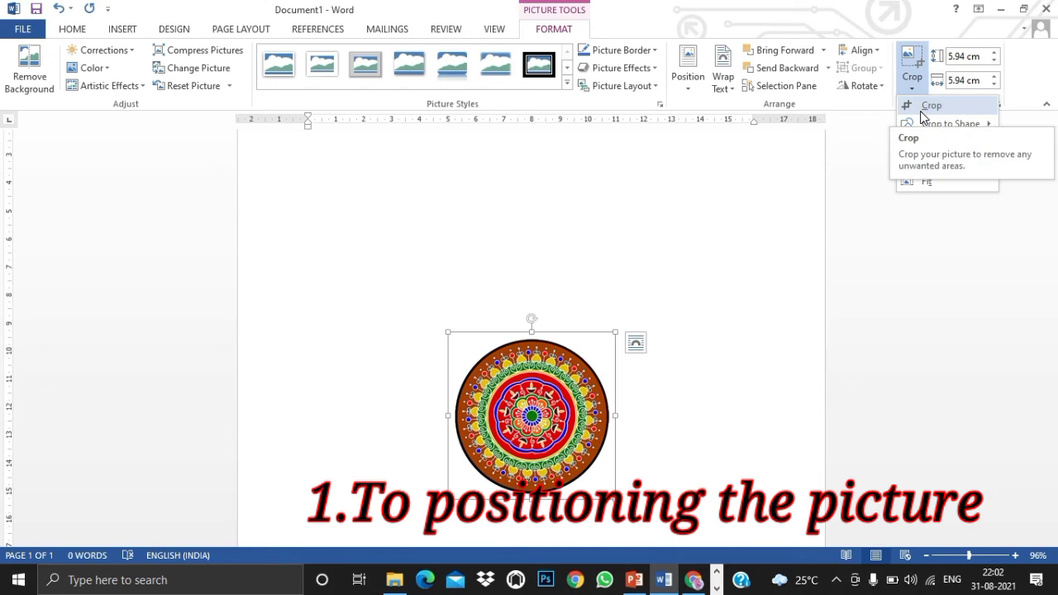
click(921, 111)
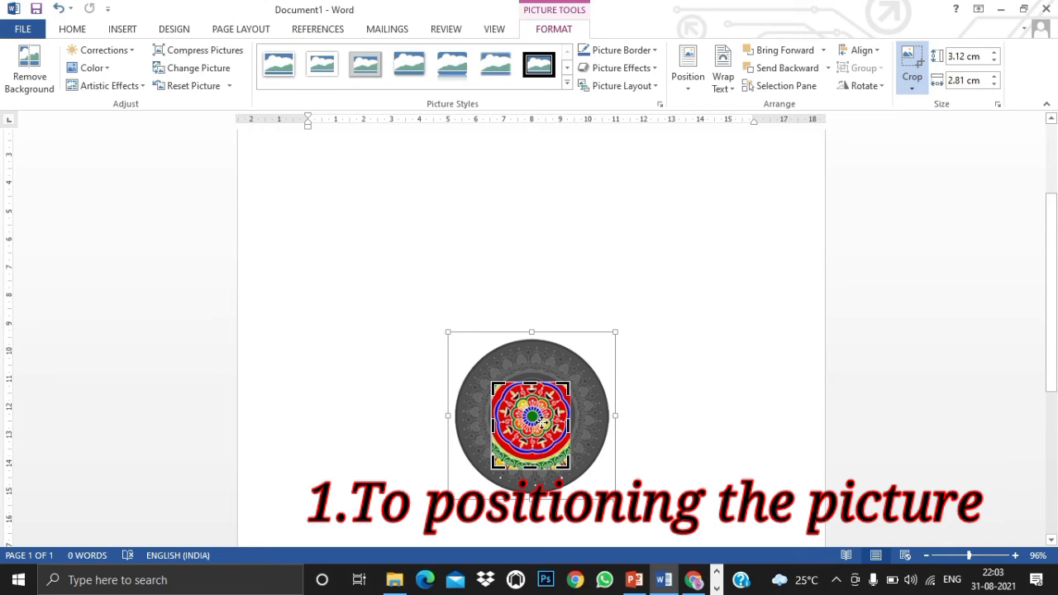
click(657, 436)
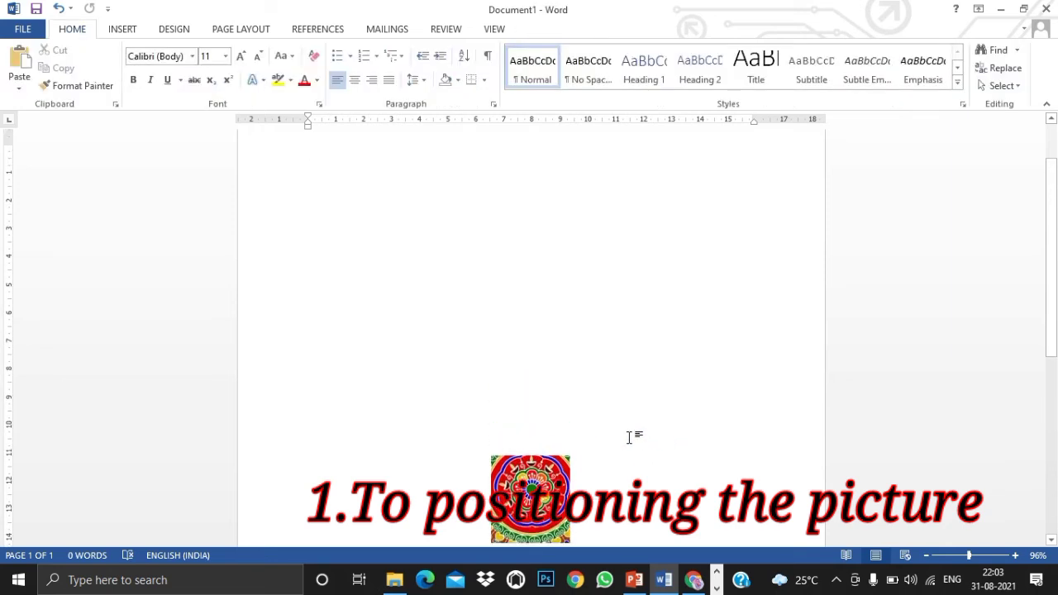
scroll(630, 437, down, 3)
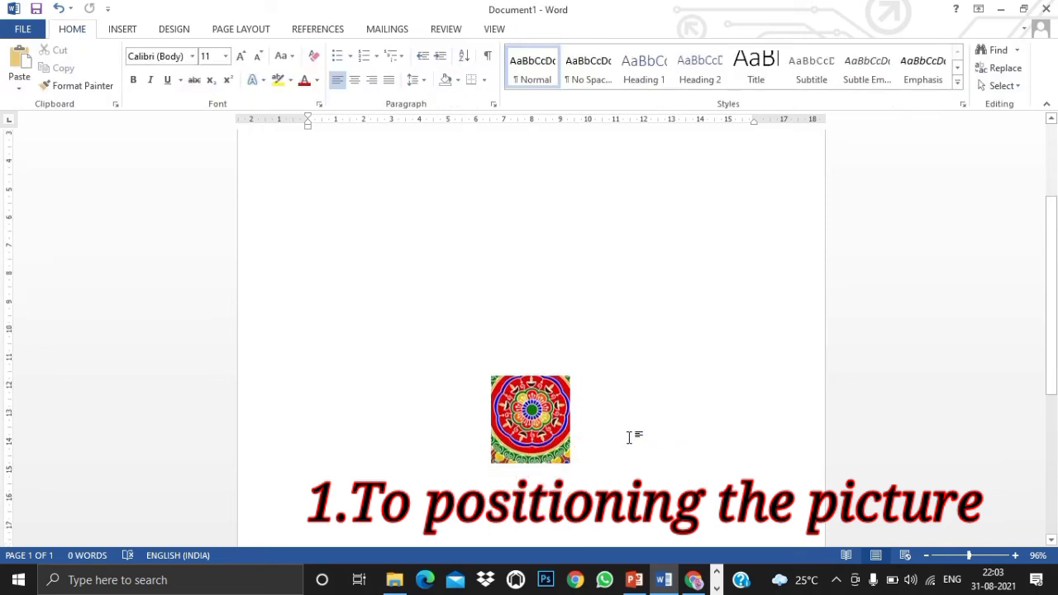
scroll(630, 437, down, 1)
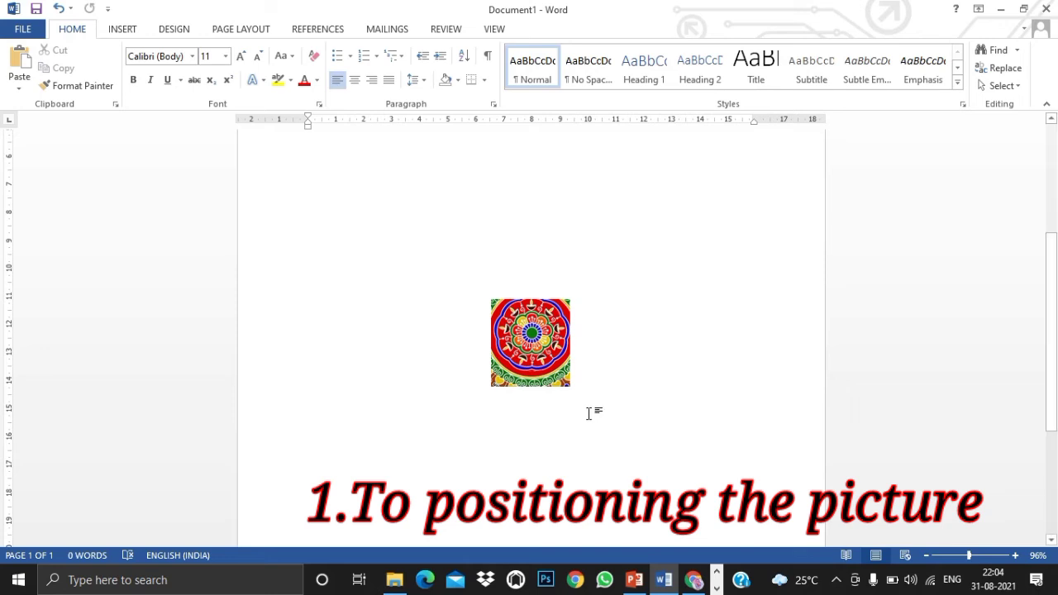
Enlarge the cropped picture to about 6.21 cm high and 5.6 cm wide.
click(505, 355)
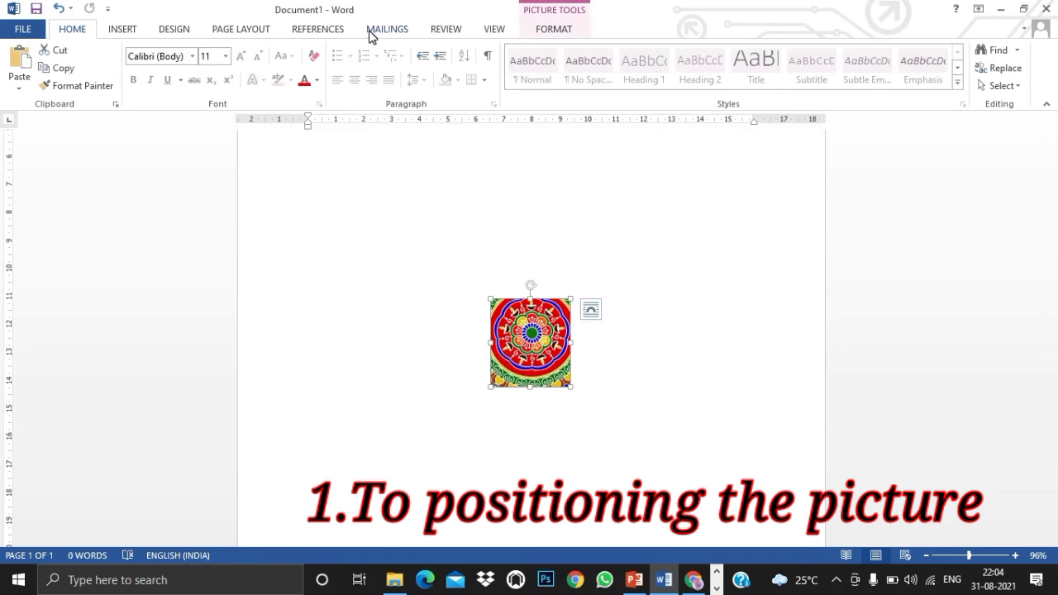
click(556, 29)
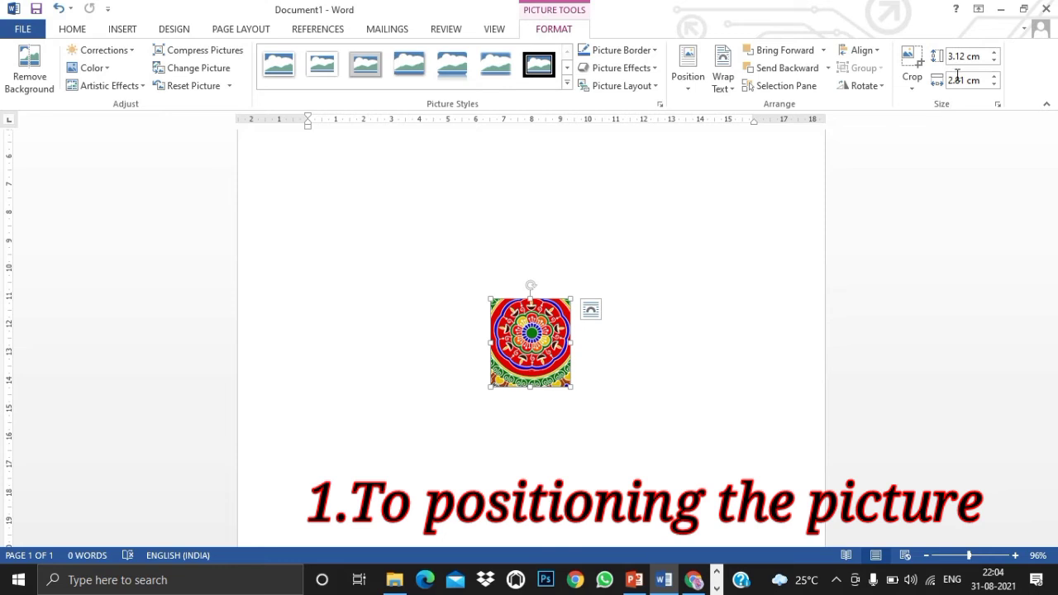
click(997, 55)
click(997, 55)
click(997, 56)
click(995, 77)
click(996, 76)
click(996, 77)
click(996, 77)
click(996, 77)
click(996, 77)
click(996, 77)
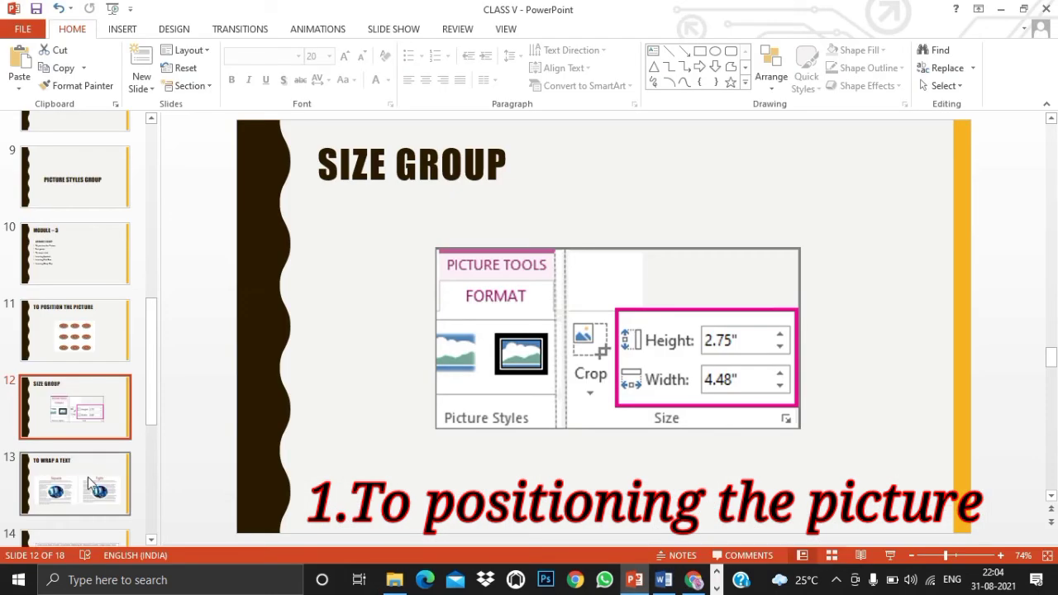
Show the To Wrap a Text slide in PowerPoint and return to the Word document.
click(90, 484)
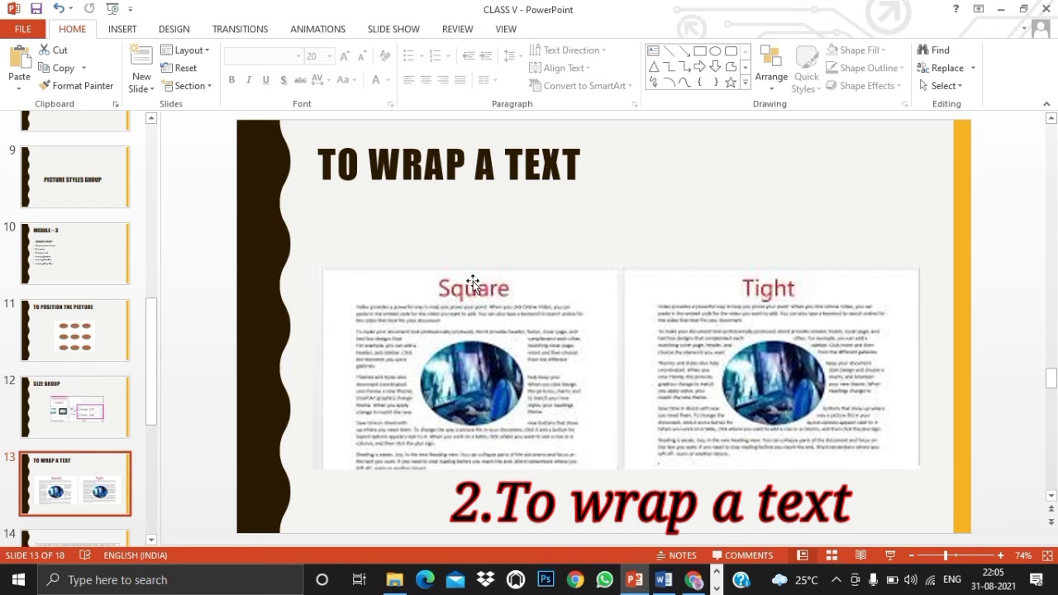
click(665, 582)
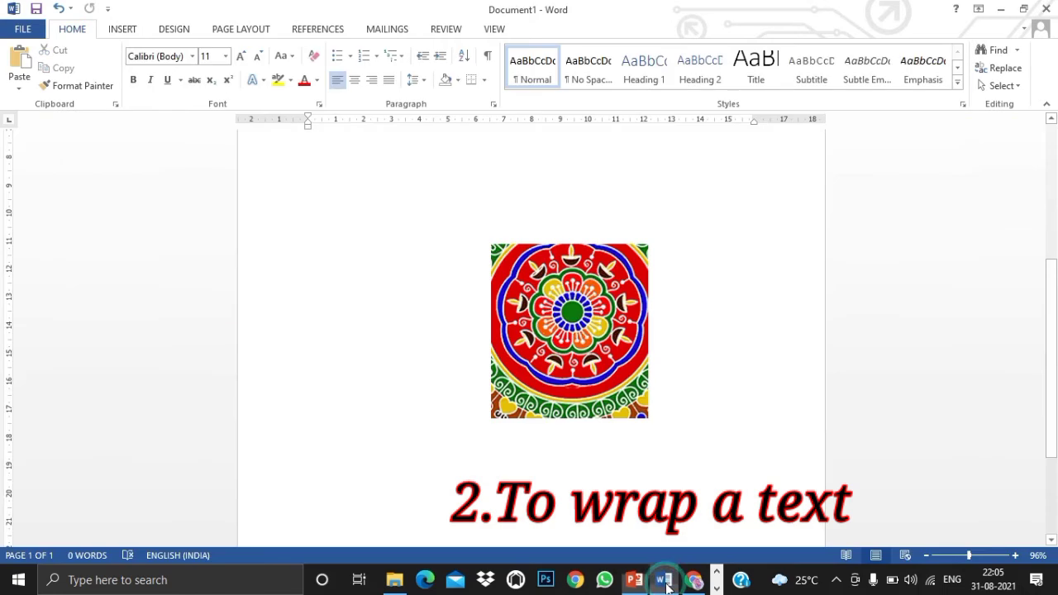
Move the picture to the page's left margin and paste the paragraph about the Format tab and Wrap Text command into the document.
click(591, 366)
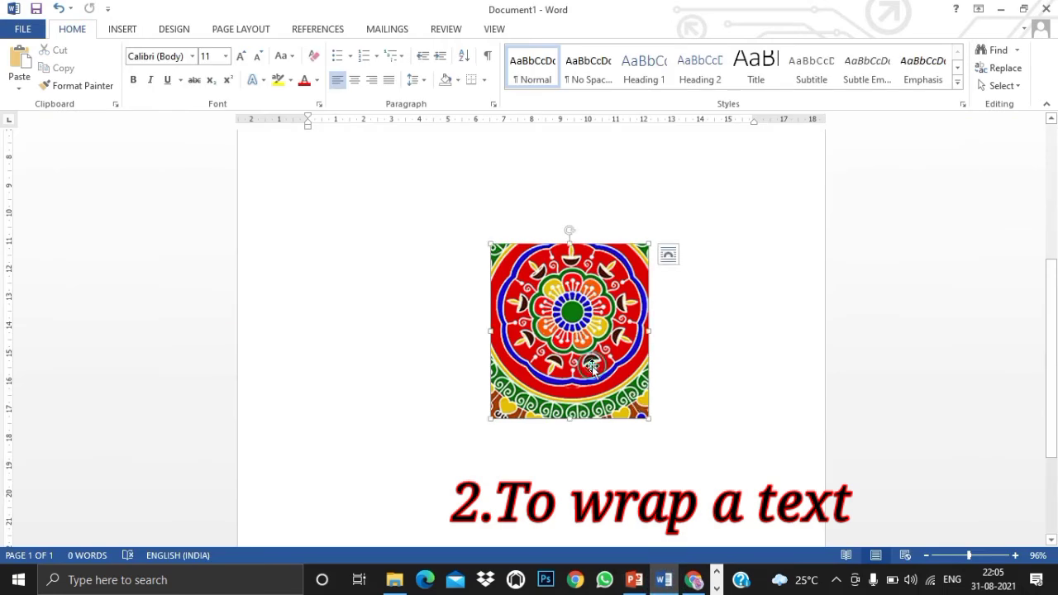
drag(592, 367, 357, 192)
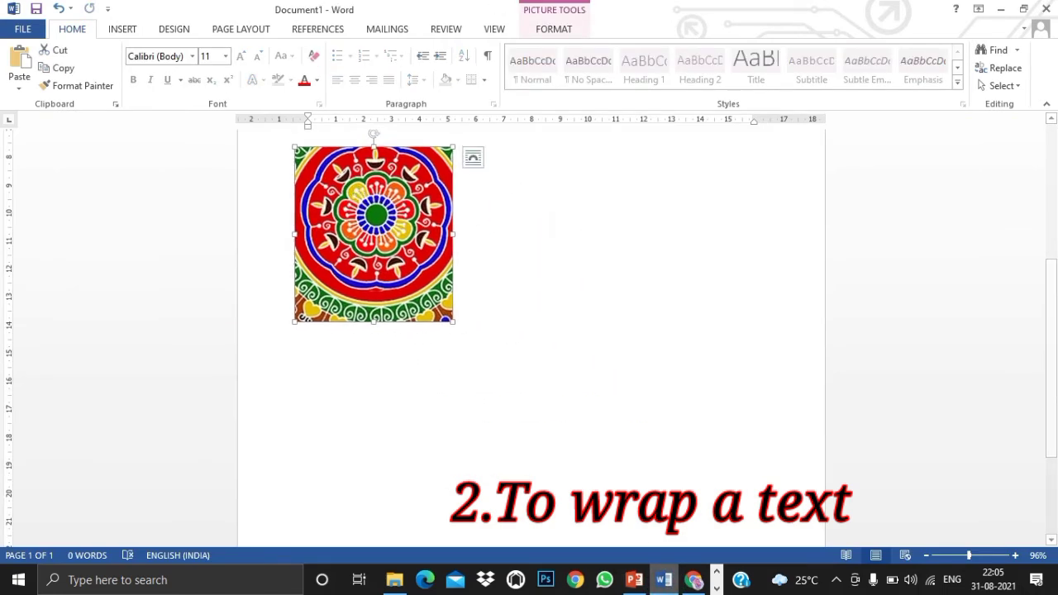
click(698, 579)
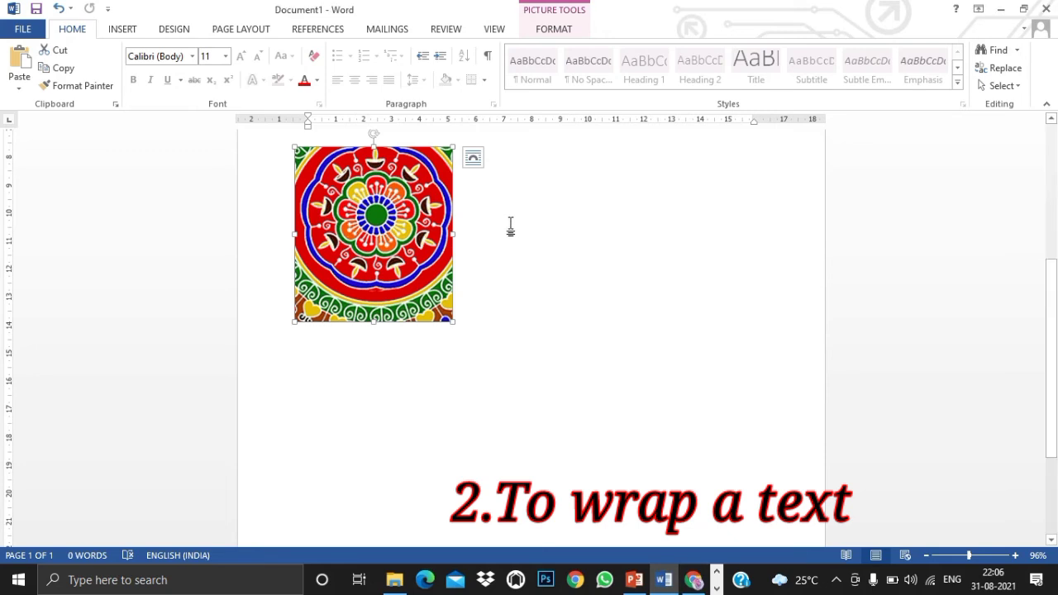
click(511, 227)
text(The Format tab will appear on the right side of the Ribbon. On the Format tab, click the Wrap Text command in the Arrange group. Then select the desired text wrapping option. In our example, we'll select In Front of Text so we can freely move it without affecting the text.)
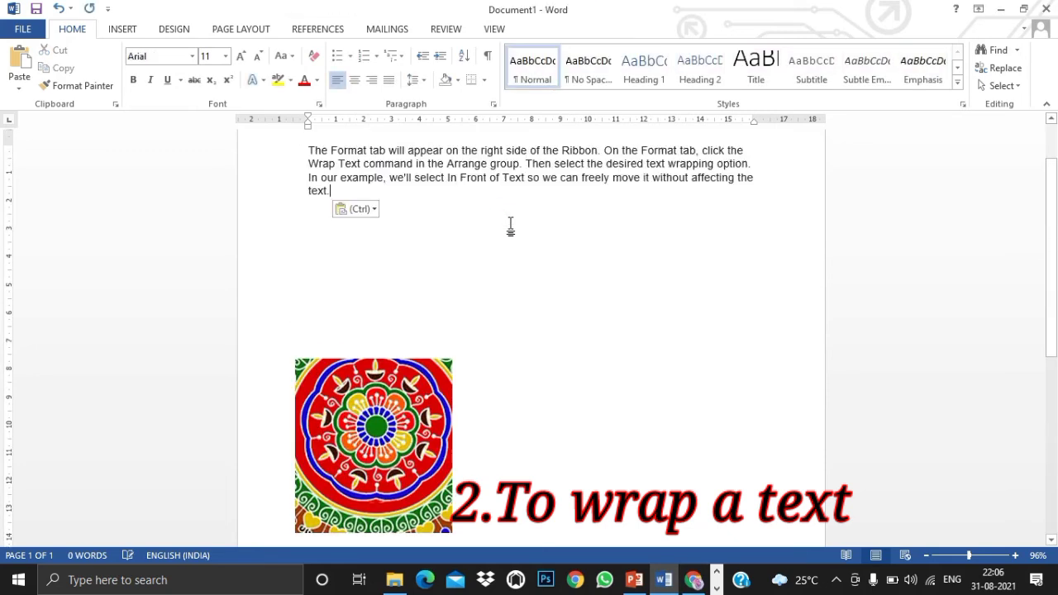
Move the picture up beside the start of the paragraph so that the text wraps along its right side.
click(406, 343)
drag(403, 313, 338, 275)
click(481, 291)
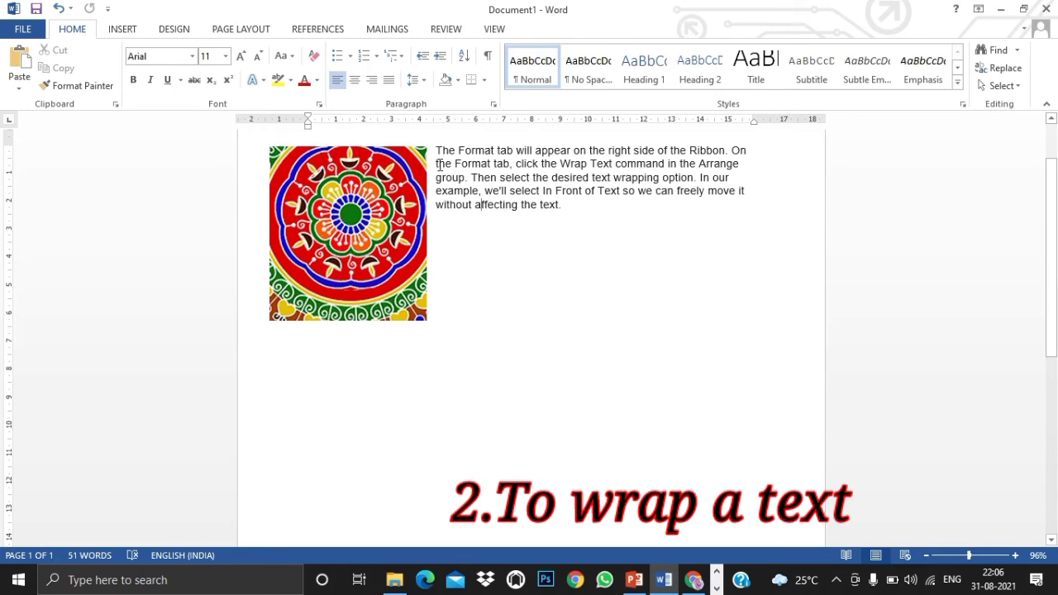
click(570, 205)
click(442, 267)
Set the picture's text wrapping to In Line with Text and shrink it to about 2.02 cm high and 1.82 cm wide.
click(374, 248)
click(552, 26)
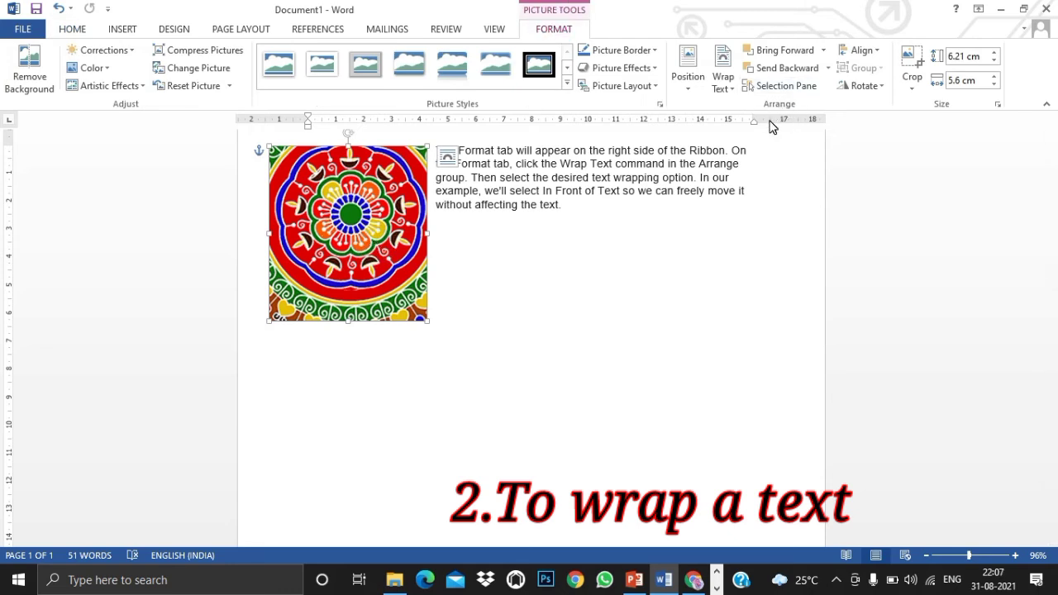
click(722, 89)
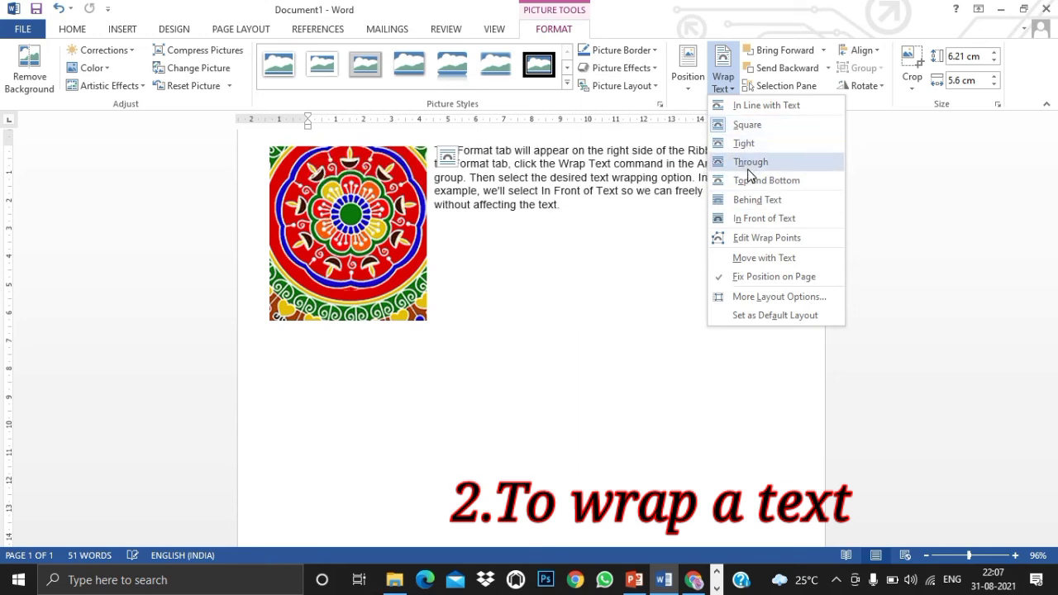
click(746, 108)
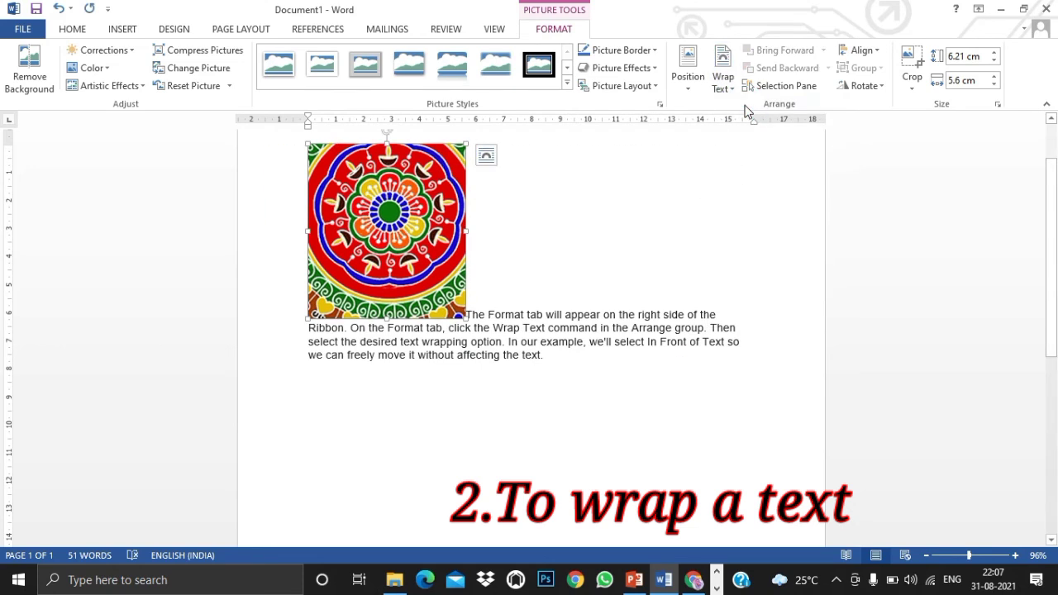
drag(465, 317, 370, 212)
drag(356, 178, 361, 193)
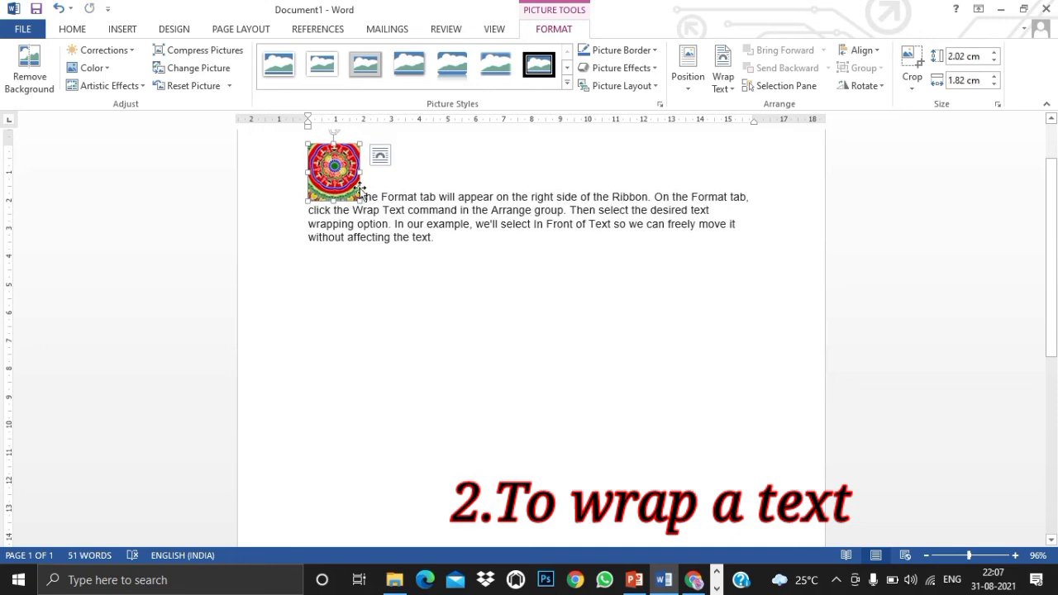
Set the small picture's text wrapping to Square and change it through Tight to Through.
click(724, 83)
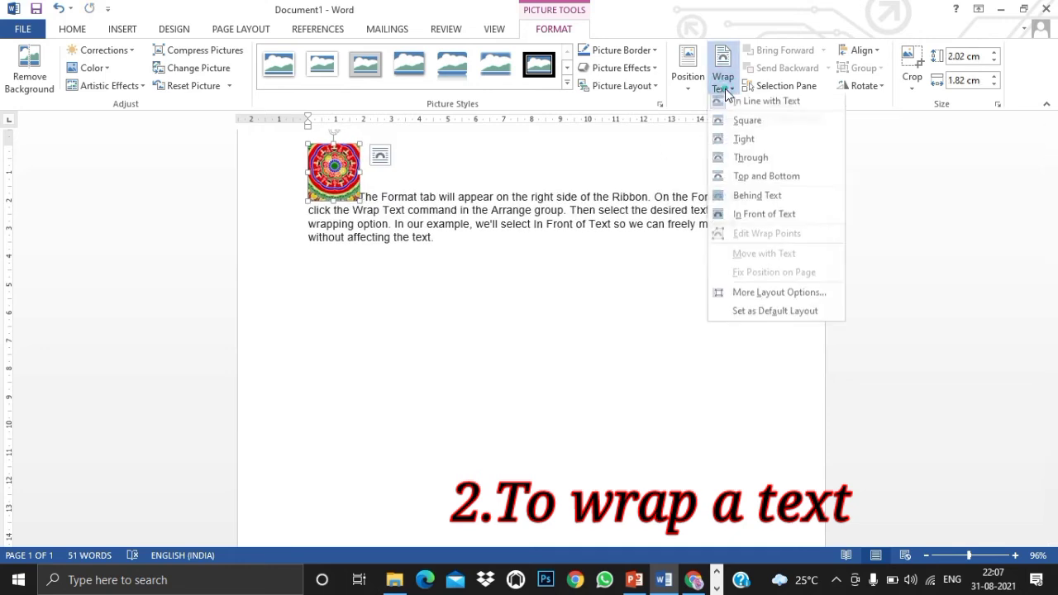
click(737, 125)
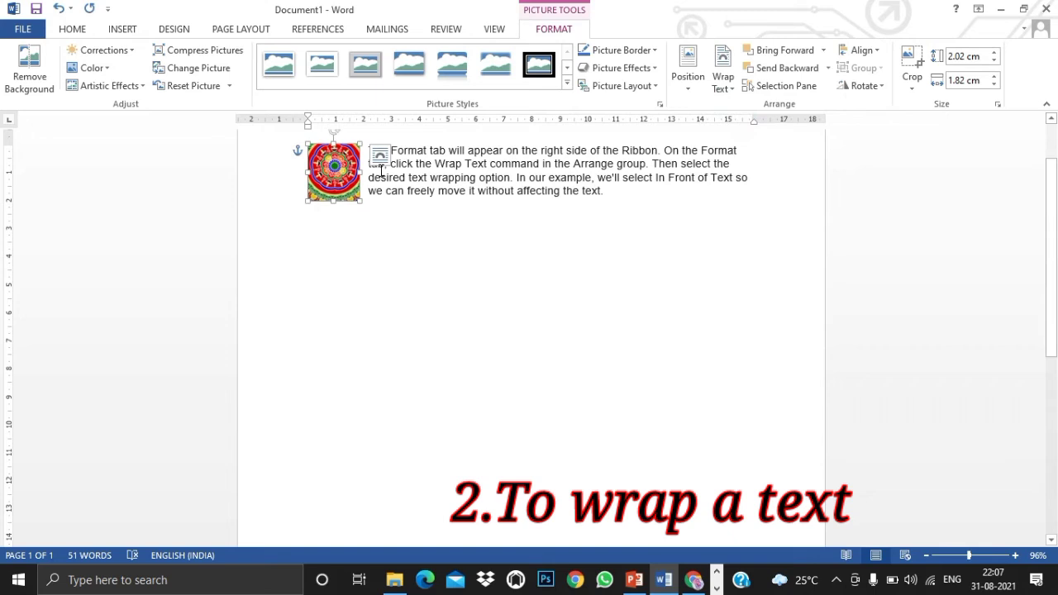
click(720, 87)
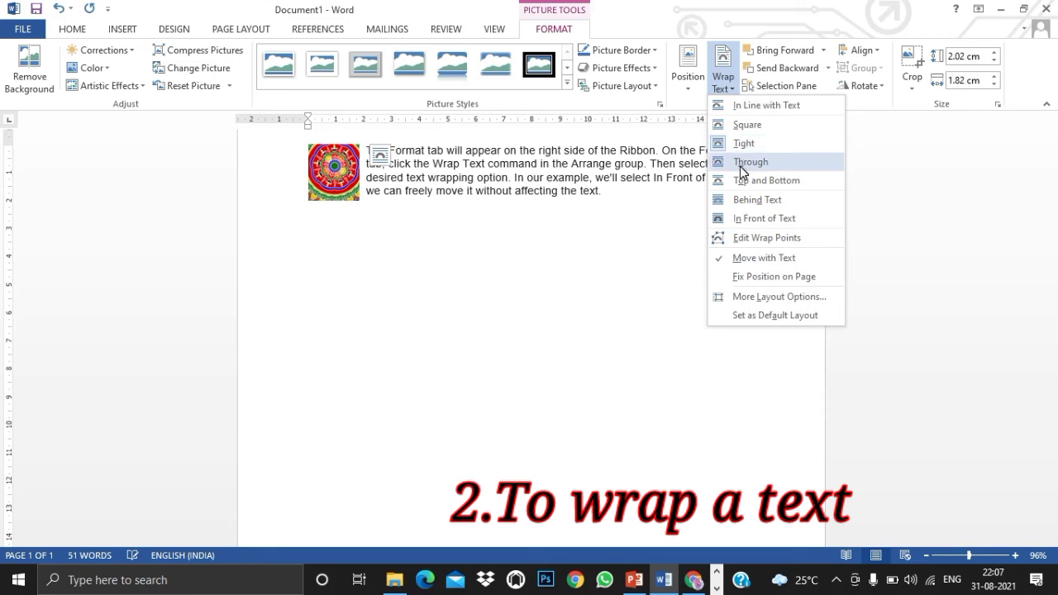
click(740, 164)
click(730, 87)
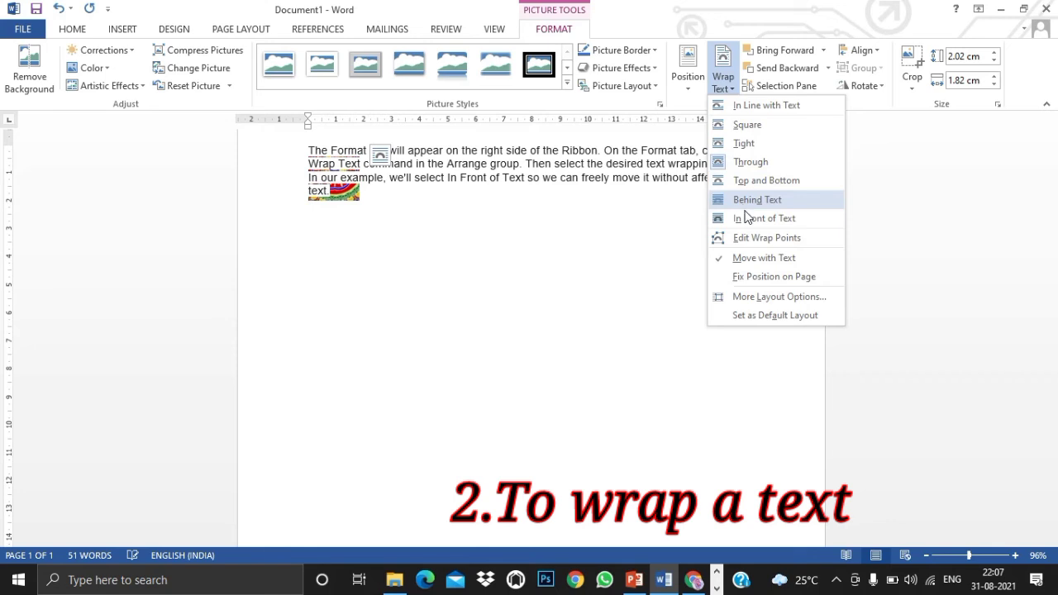
click(686, 230)
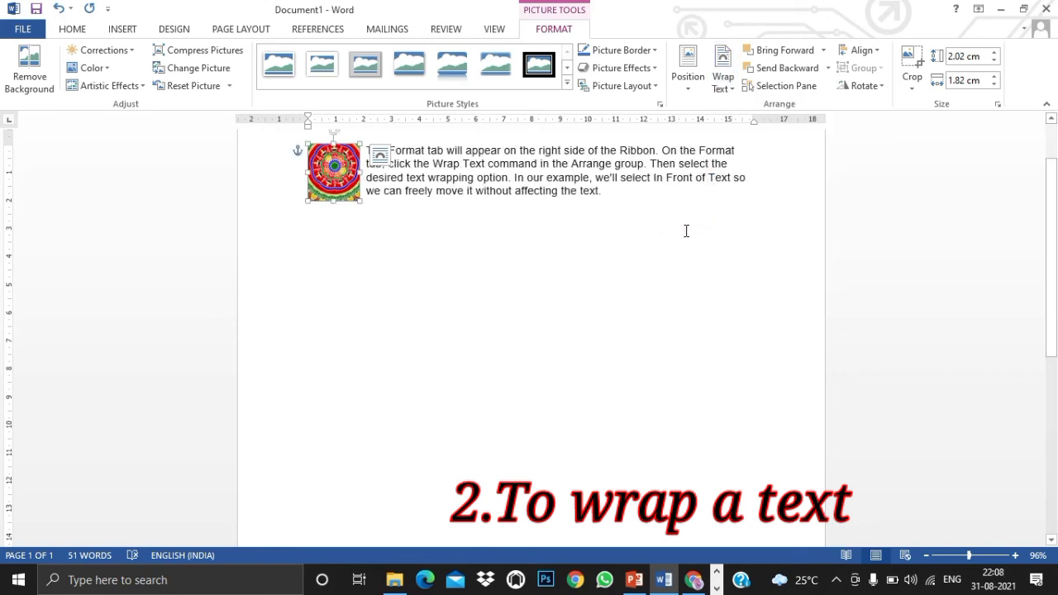